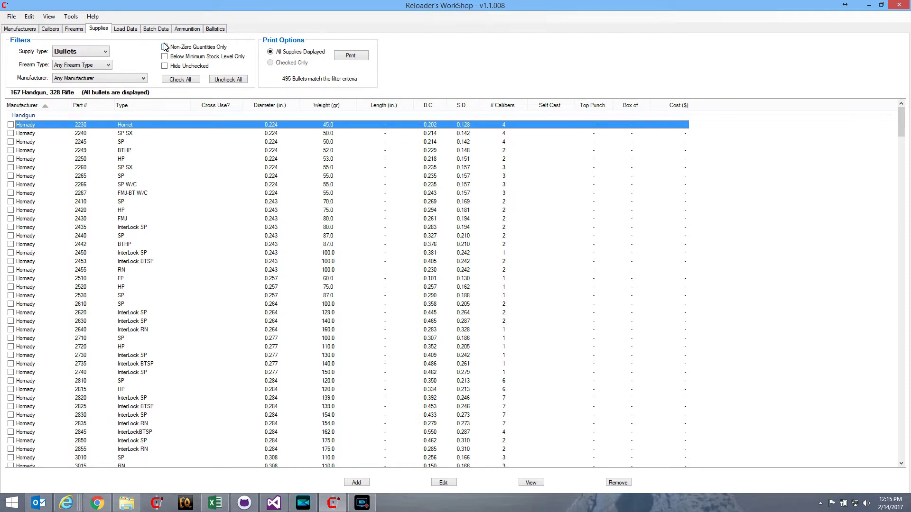
Step: Look through the Load Data, Batch Data and Manufacturers views, ending back on Load Data
{"action": "left_click", "coordinate": [123, 29]}
{"action": "left_click", "coordinate": [156, 28]}
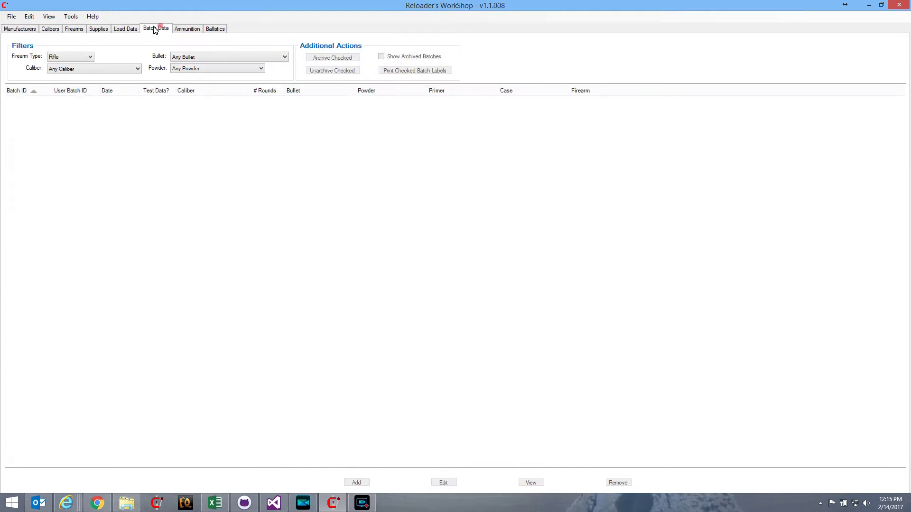
{"action": "left_click", "coordinate": [19, 29]}
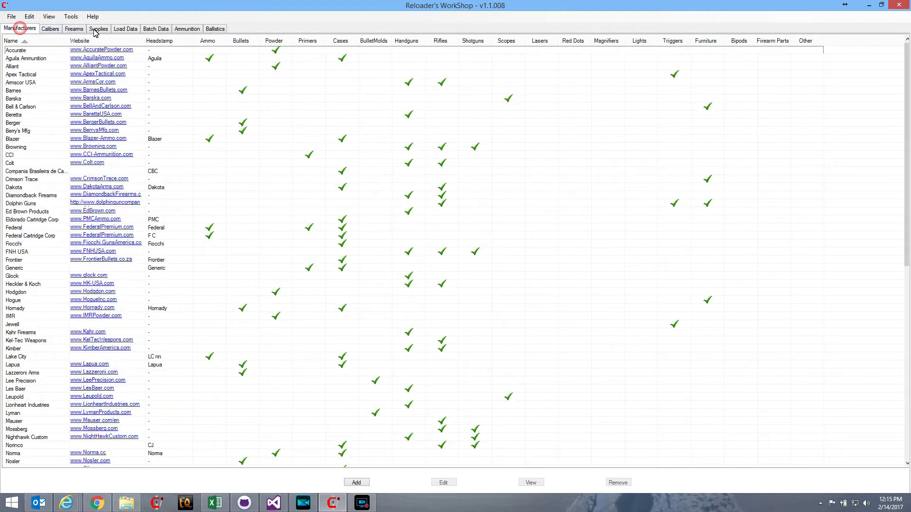
{"action": "left_click", "coordinate": [129, 29]}
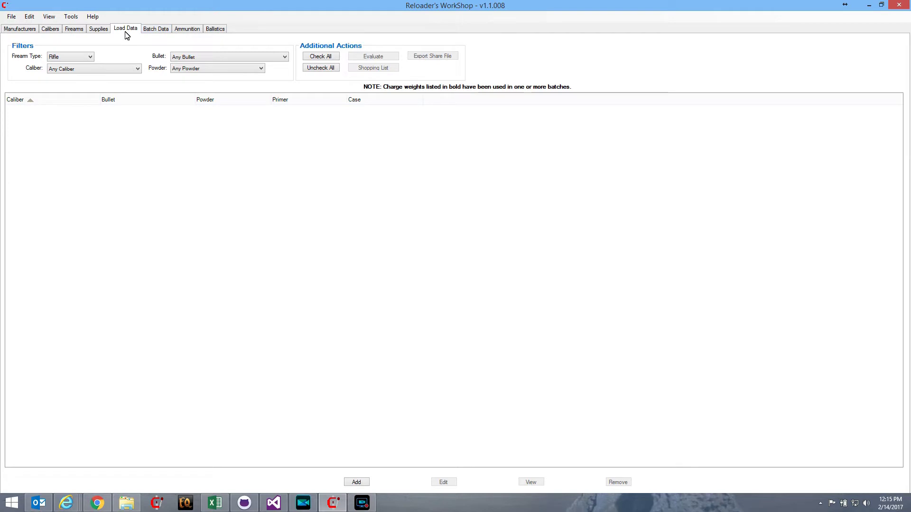
Step: Start a new load with firearm type Rifle and caliber 308 Winchester
{"action": "left_click", "coordinate": [359, 482]}
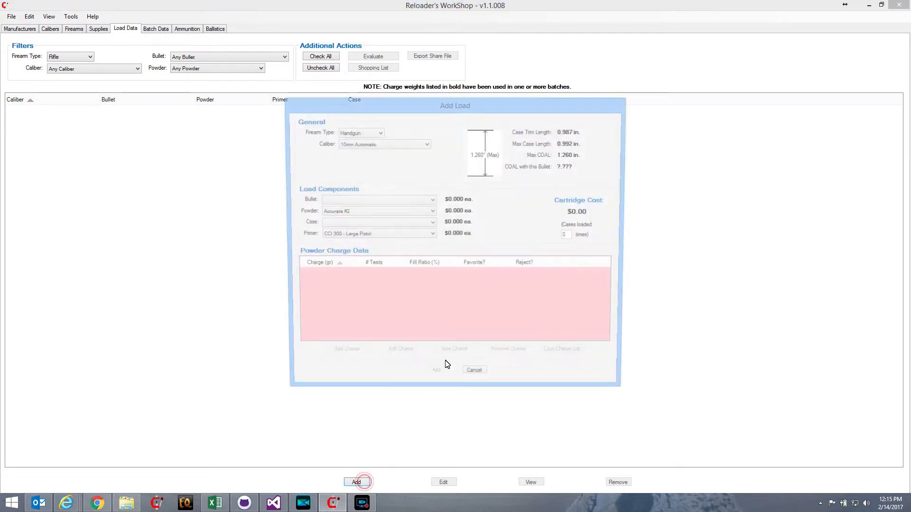
{"action": "left_click", "coordinate": [370, 133]}
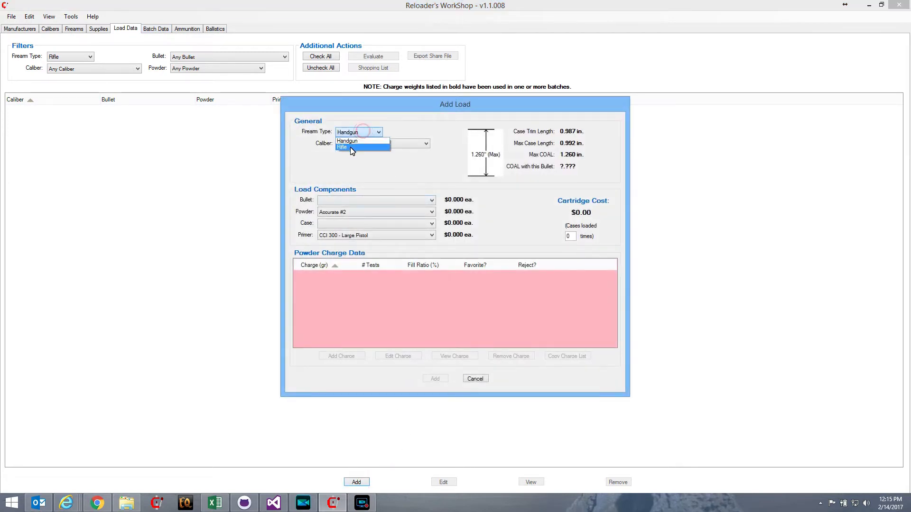
{"action": "left_click", "coordinate": [351, 146]}
{"action": "left_click", "coordinate": [351, 145]}
{"action": "scroll", "coordinate": [387, 223], "scroll_direction": "down", "scroll_amount": 10}
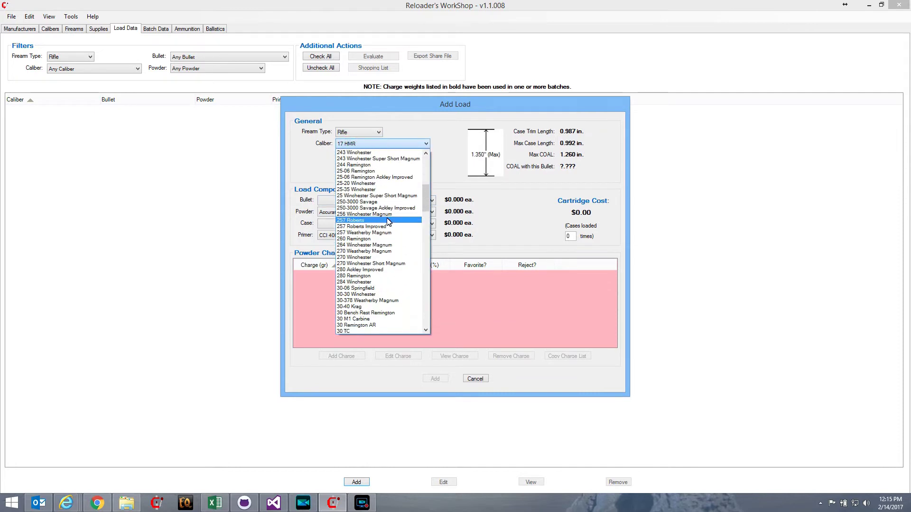
{"action": "scroll", "coordinate": [385, 280], "scroll_direction": "down", "scroll_amount": 8}
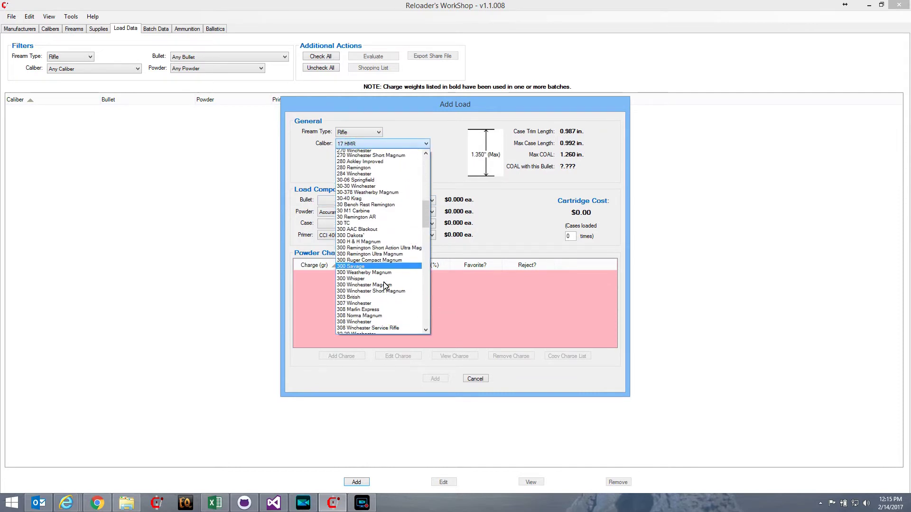
{"action": "left_click", "coordinate": [374, 282]}
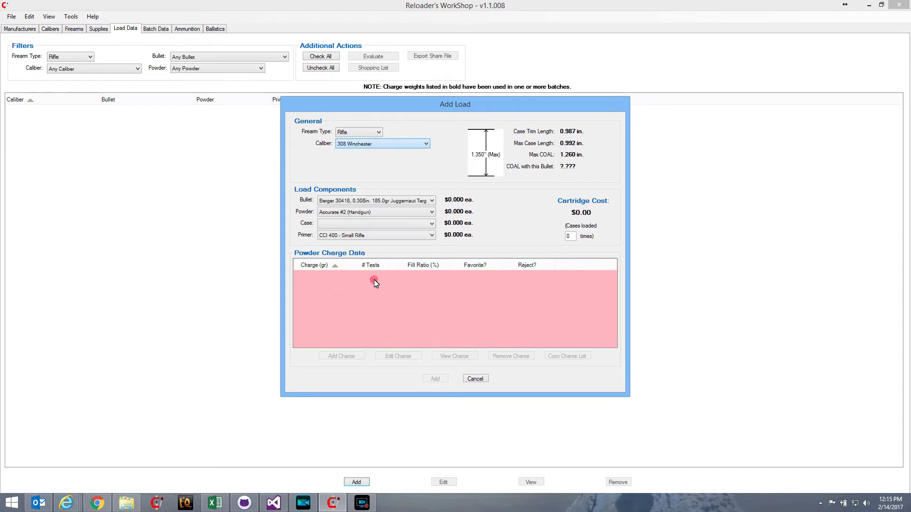
Step: Choose the Hornady 3031 150 gr bullet and IMR 4895 powder
{"action": "left_click", "coordinate": [355, 202]}
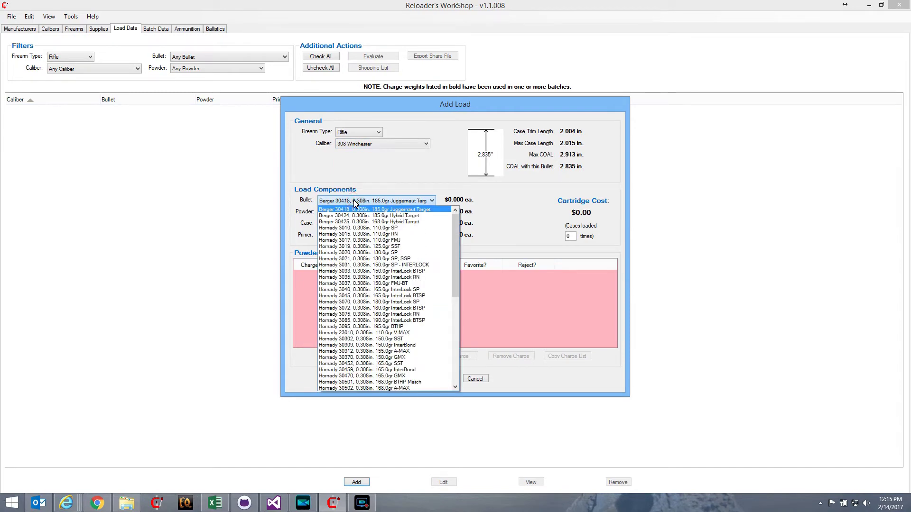
{"action": "left_click", "coordinate": [378, 265]}
{"action": "left_click", "coordinate": [366, 212]}
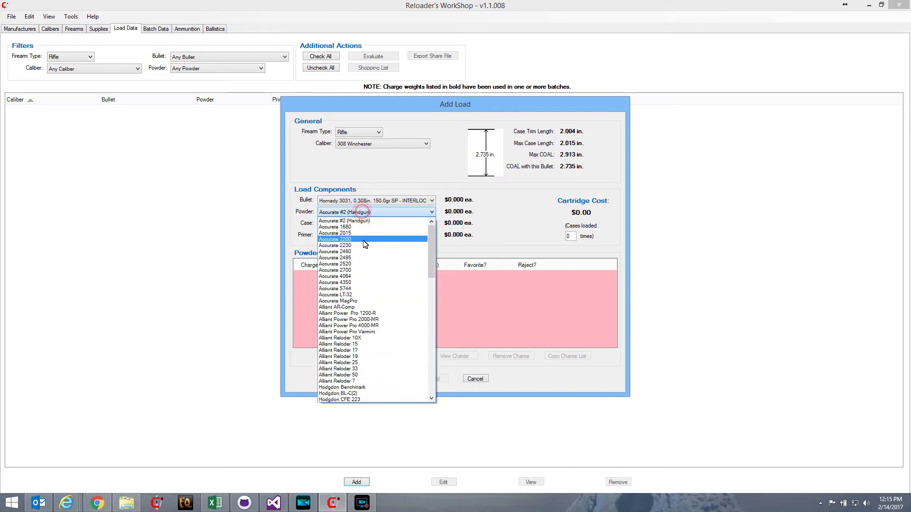
{"action": "scroll", "coordinate": [366, 249], "scroll_direction": "down", "scroll_amount": 3}
{"action": "scroll", "coordinate": [367, 249], "scroll_direction": "down", "scroll_amount": 8}
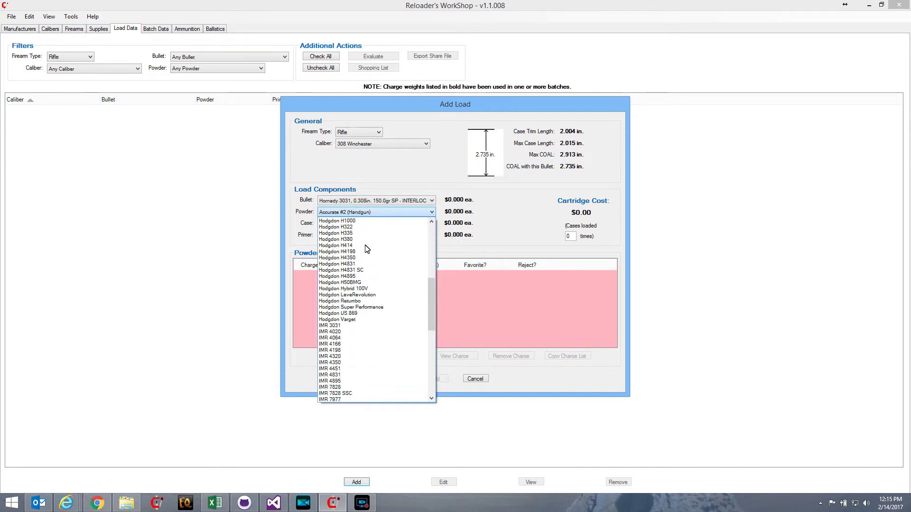
{"action": "scroll", "coordinate": [366, 249], "scroll_direction": "down", "scroll_amount": 3}
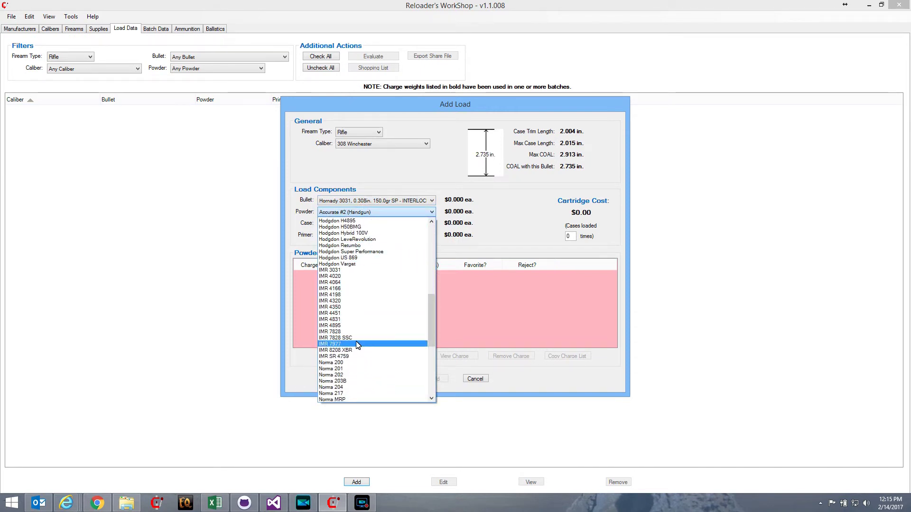
{"action": "left_click", "coordinate": [349, 325]}
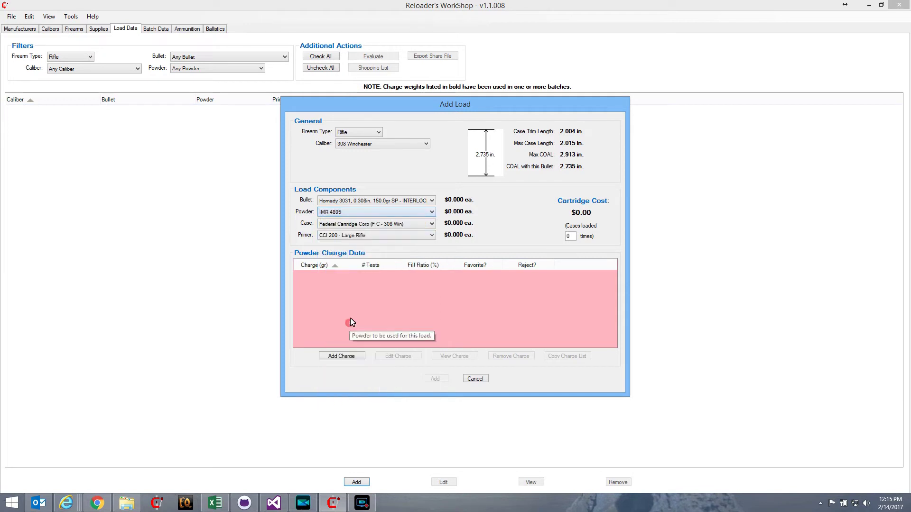
Step: Choose the Lapua (308 Win) case and Winchester WLR Large Rifle primer
{"action": "left_click", "coordinate": [353, 226]}
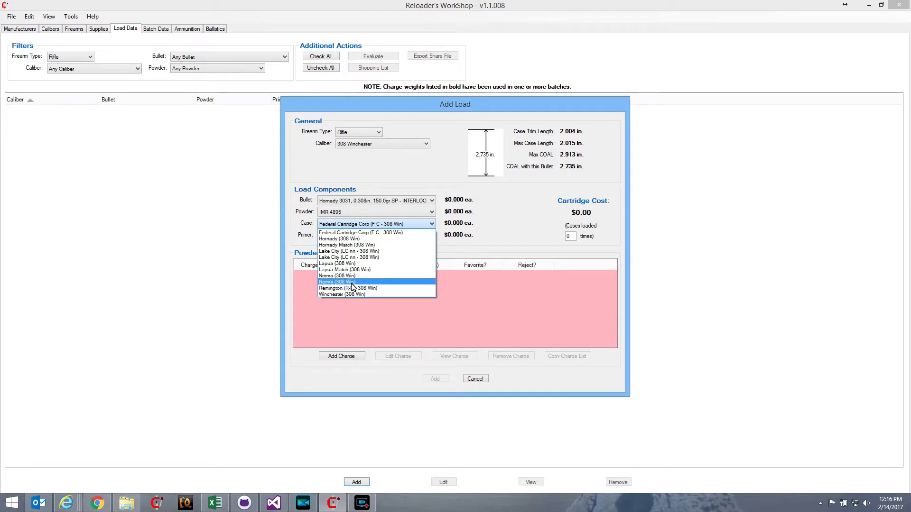
{"action": "left_click", "coordinate": [345, 264]}
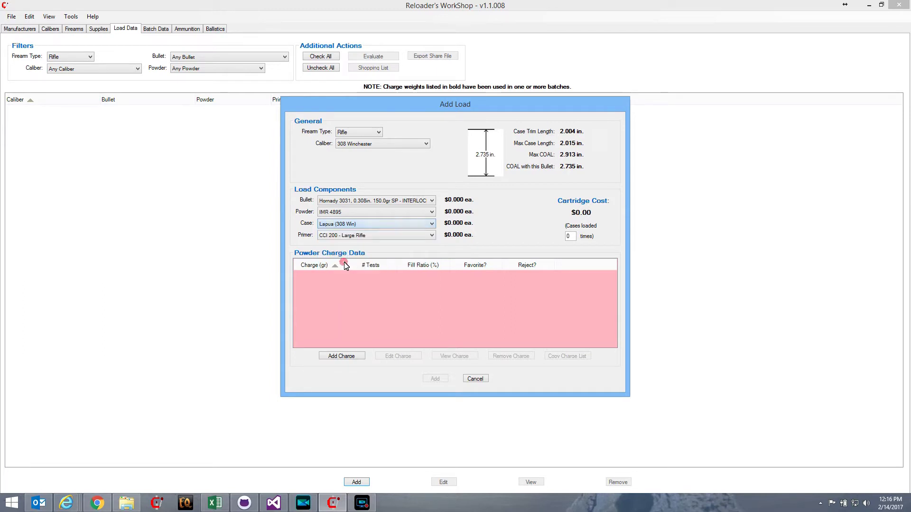
{"action": "left_click", "coordinate": [346, 236]}
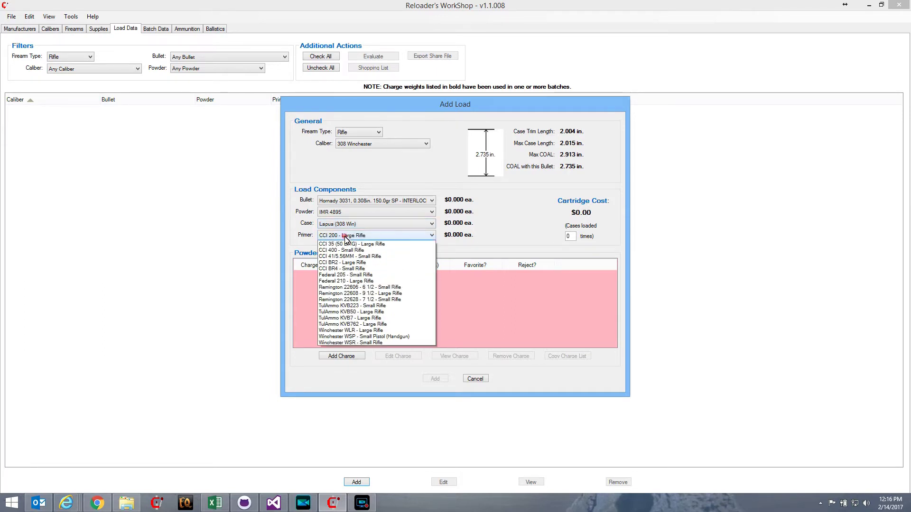
{"action": "left_click", "coordinate": [344, 338]}
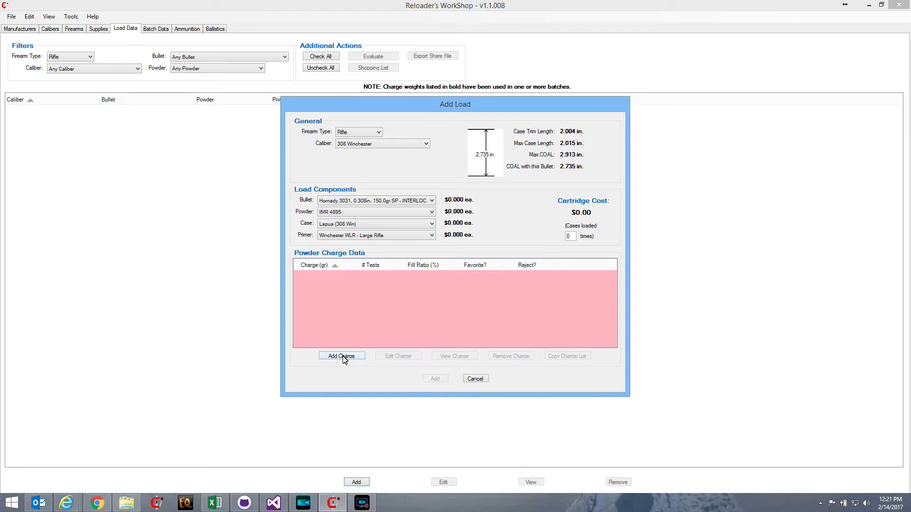
Step: Lock the load's components and add a 42.6 gr powder charge
{"action": "left_click", "coordinate": [342, 358]}
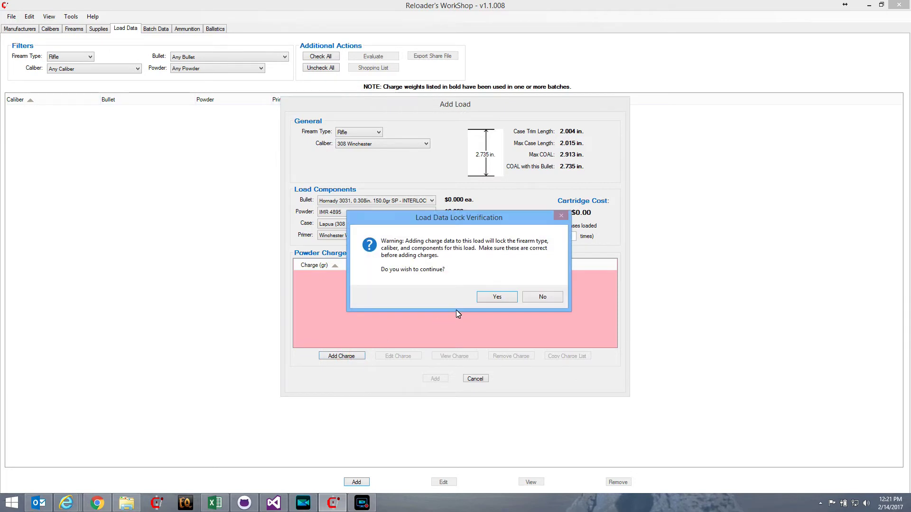
{"action": "left_click", "coordinate": [496, 297]}
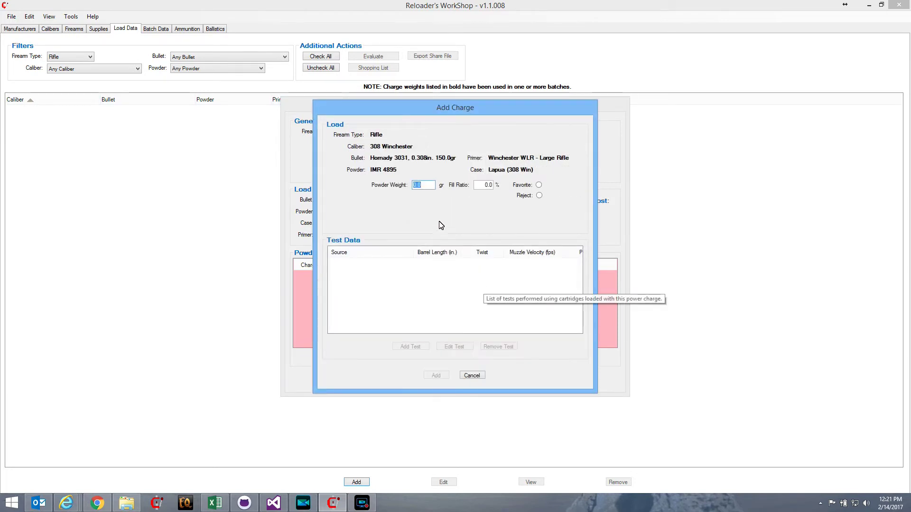
{"action": "type", "text": "42.6"}
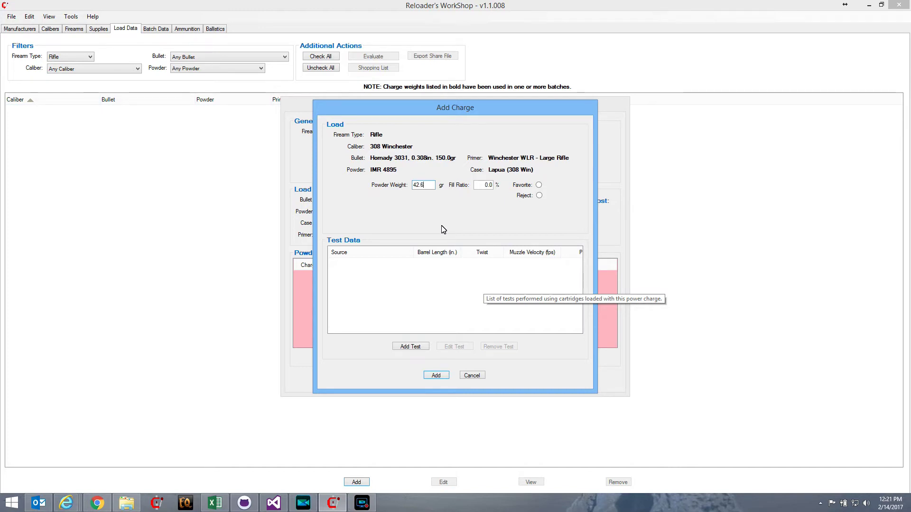
{"action": "left_click", "coordinate": [437, 376]}
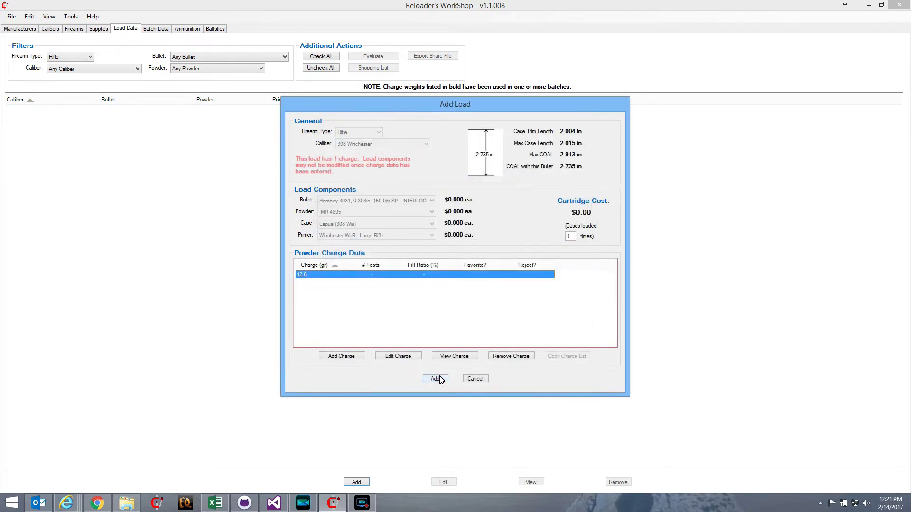
Step: Add a second 47.3 gr charge at 100% fill ratio and save the 308 Winchester load
{"action": "left_click", "coordinate": [354, 360]}
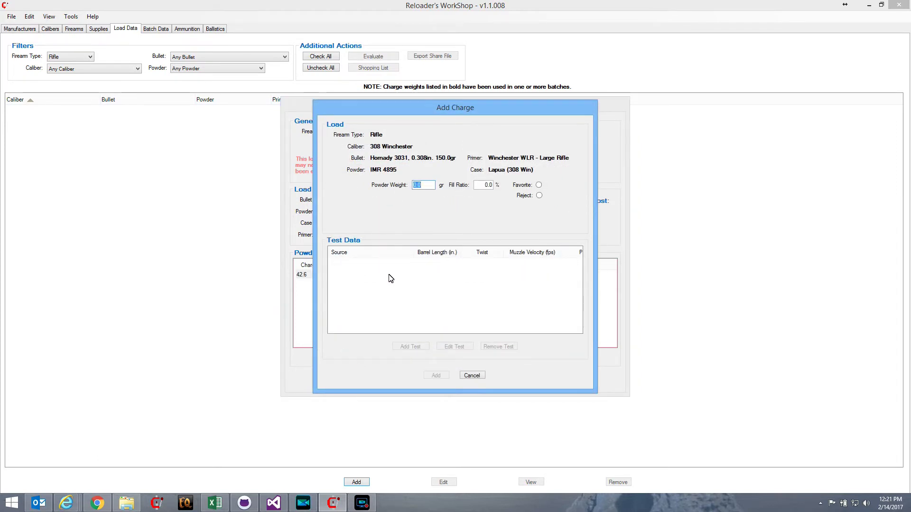
{"action": "type", "text": "47.3"}
{"action": "left_click", "coordinate": [484, 187]}
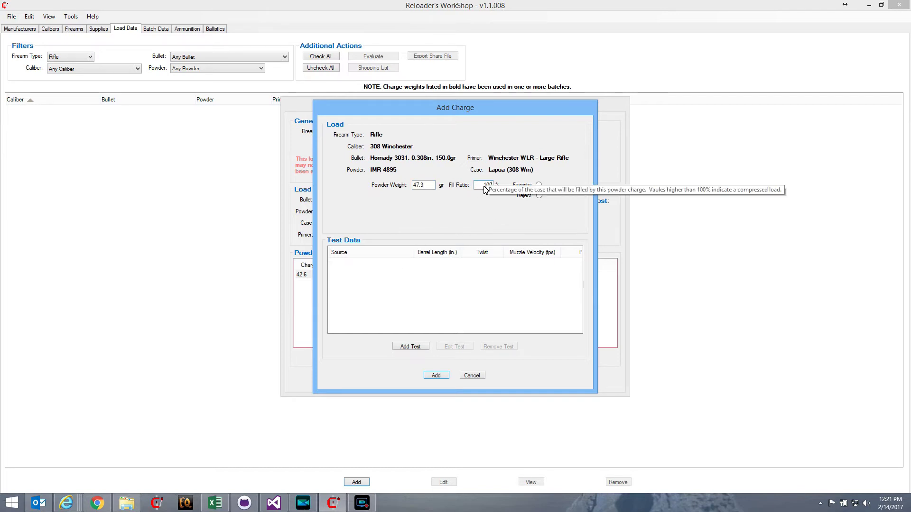
{"action": "left_click", "coordinate": [435, 376]}
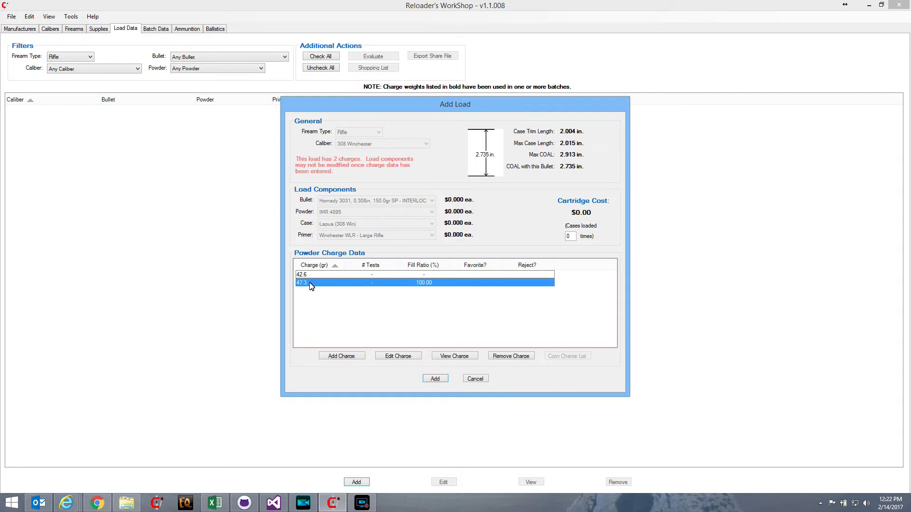
{"action": "left_click", "coordinate": [435, 380]}
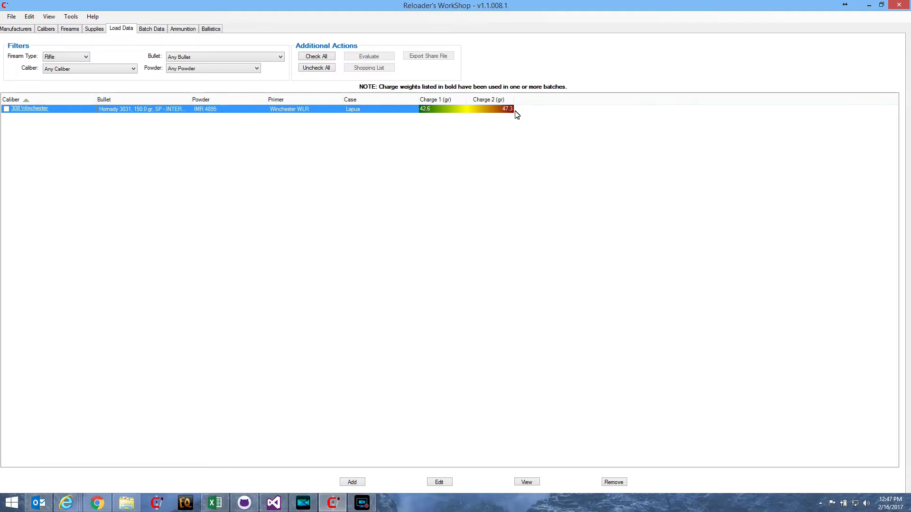
Step: Switch to the empty Batch Data view
{"action": "left_click", "coordinate": [157, 30]}
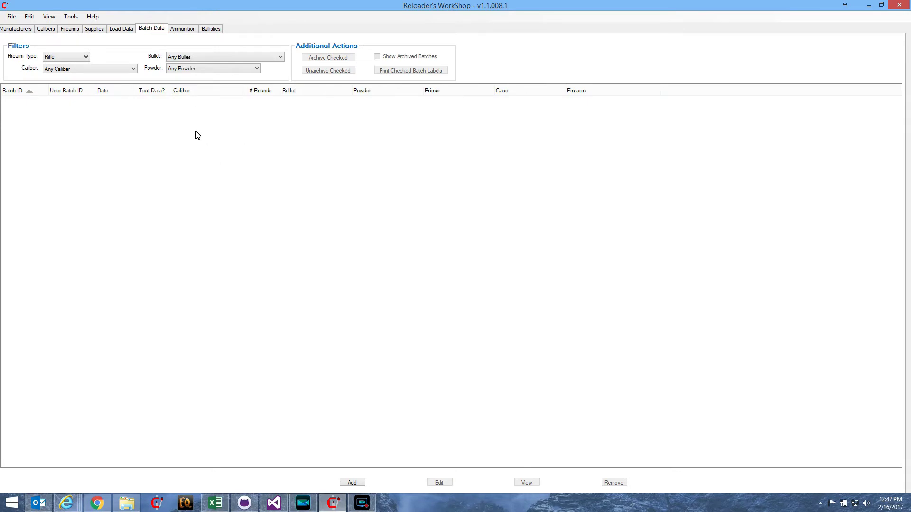
Step: Start a new batch using the 308 Winchester load at a 42.6 gr powder charge
{"action": "left_click", "coordinate": [356, 483]}
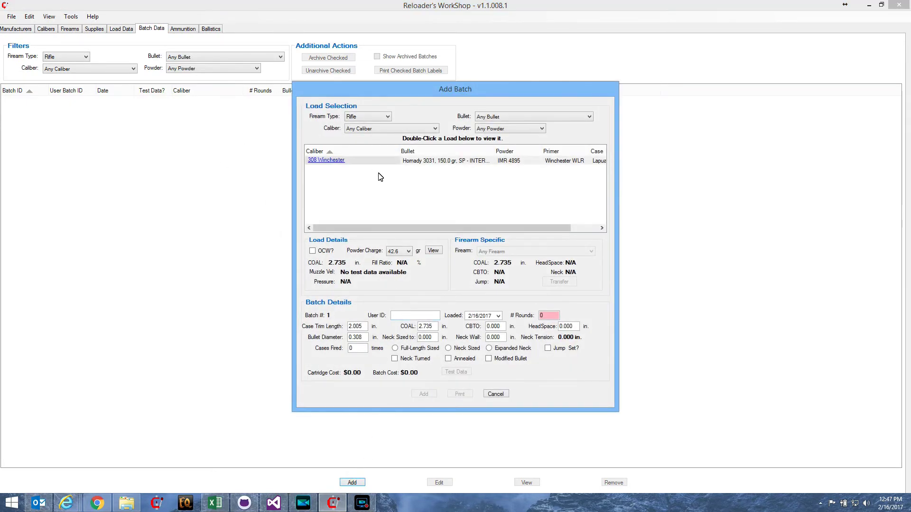
{"action": "left_click", "coordinate": [394, 163]}
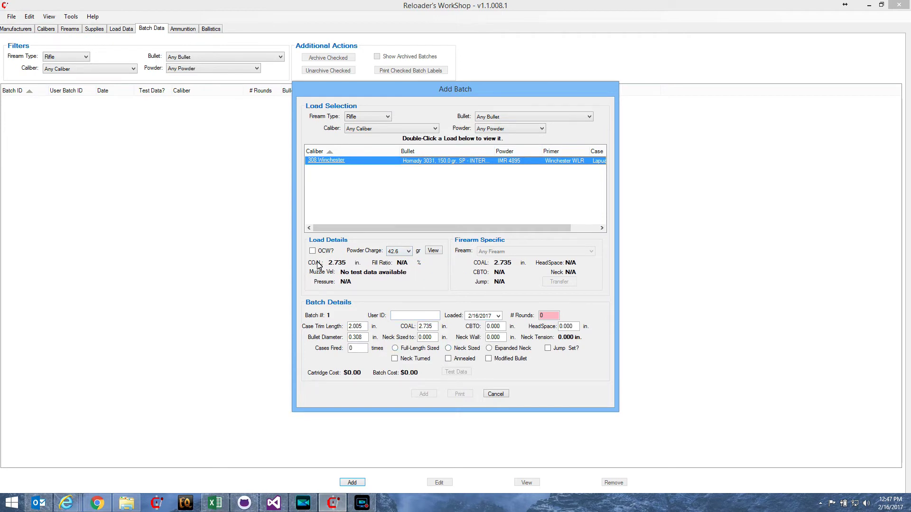
{"action": "left_click", "coordinate": [409, 251]}
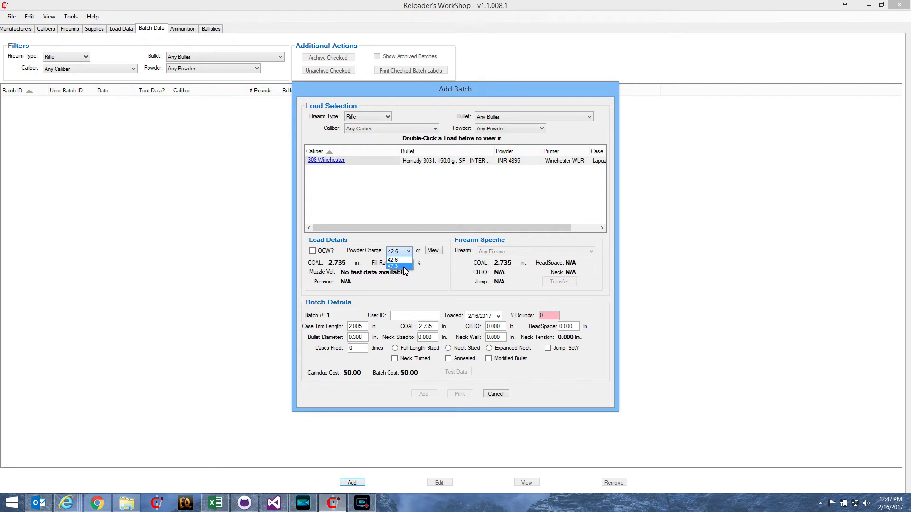
{"action": "left_click", "coordinate": [413, 255]}
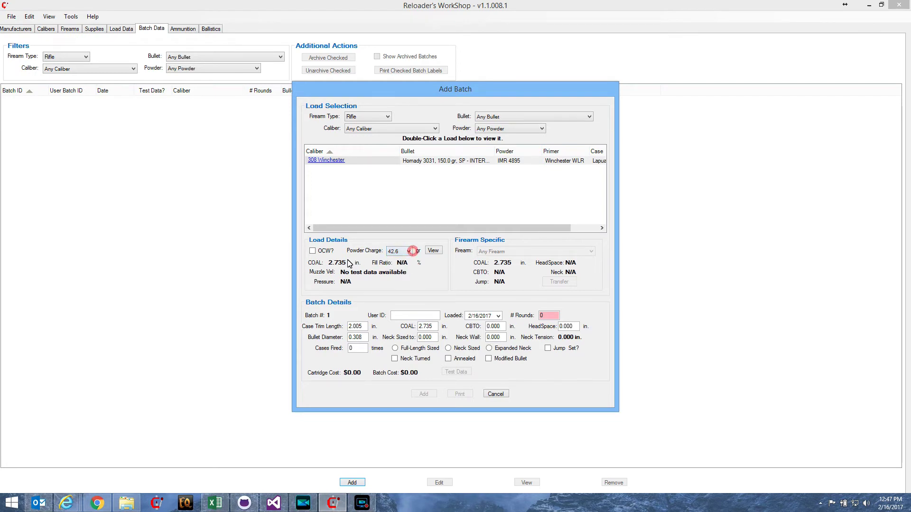
Step: Make the batch an OCW series via the OCW? checkbox
{"action": "left_click", "coordinate": [312, 251]}
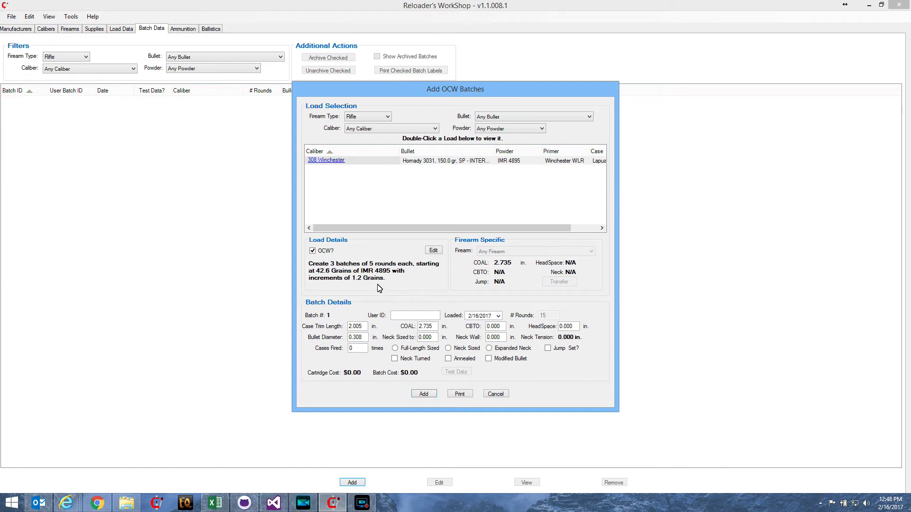
Step: Set OCW maximum batches to 10, starting powder weight 43 gr and increment 0.8 gr
{"action": "left_click", "coordinate": [434, 252]}
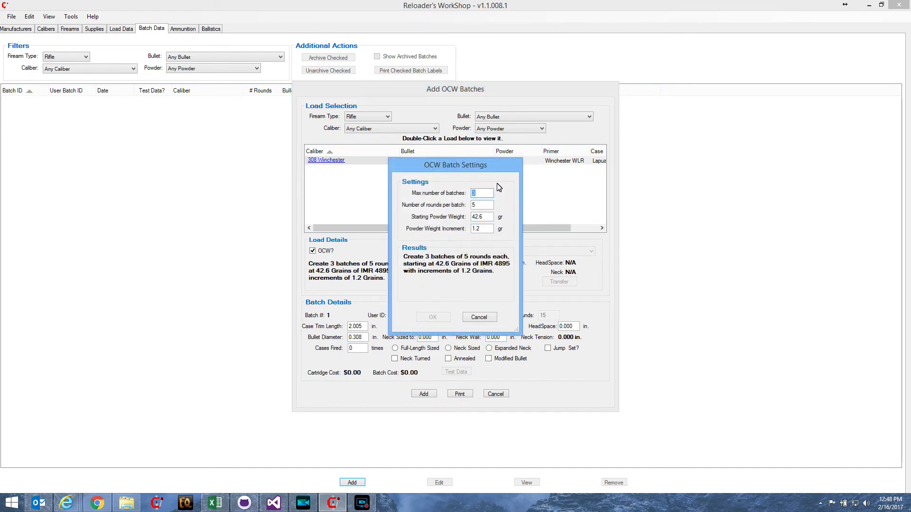
{"action": "type", "text": "1"}
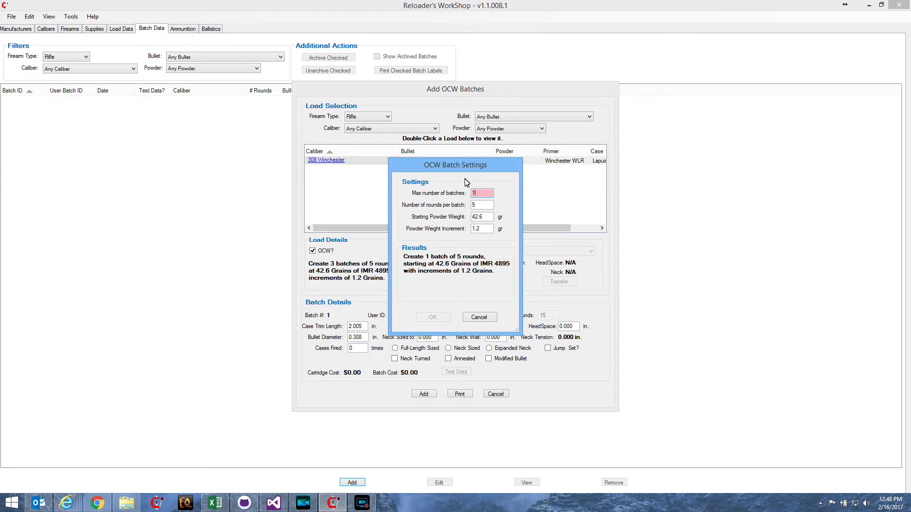
{"action": "type", "text": "0"}
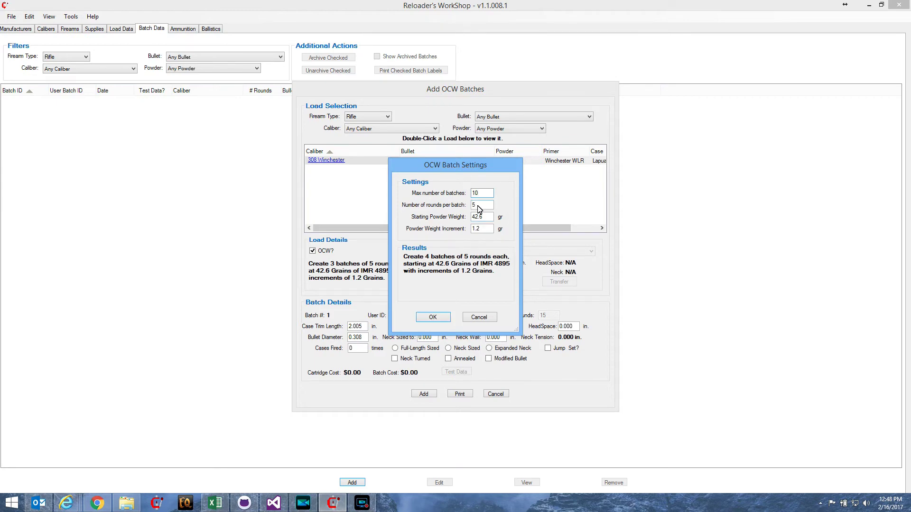
{"action": "double_click", "coordinate": [478, 206]}
{"action": "double_click", "coordinate": [487, 218]}
{"action": "type", "text": "4"}
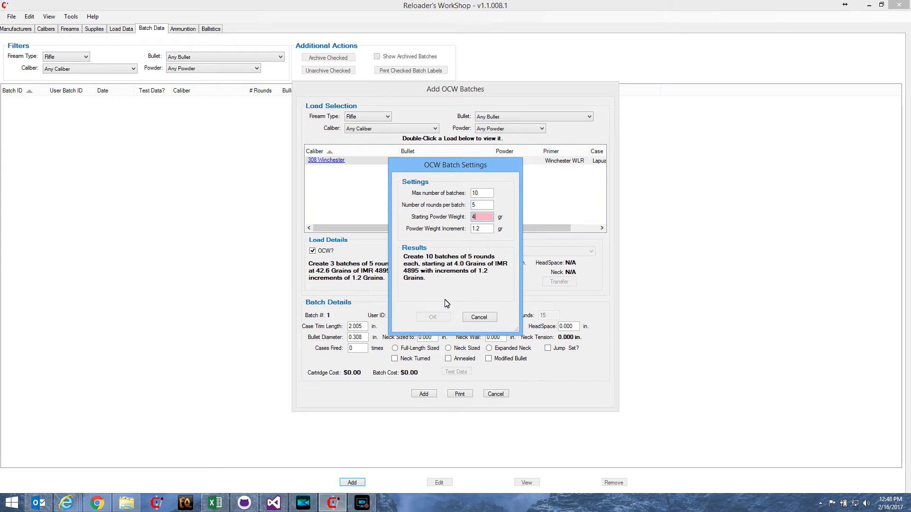
{"action": "type", "text": "3"}
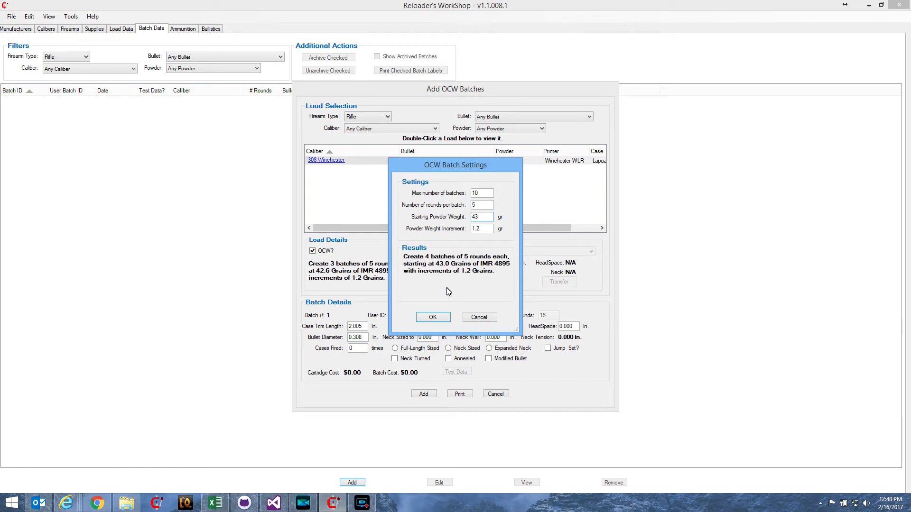
{"action": "key", "text": "Tab"}
{"action": "type", "text": "0."}
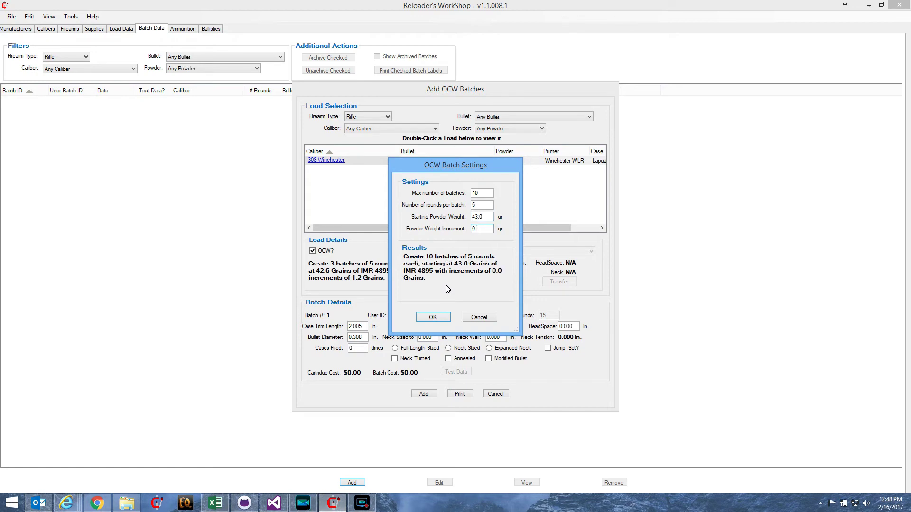
{"action": "type", "text": "8"}
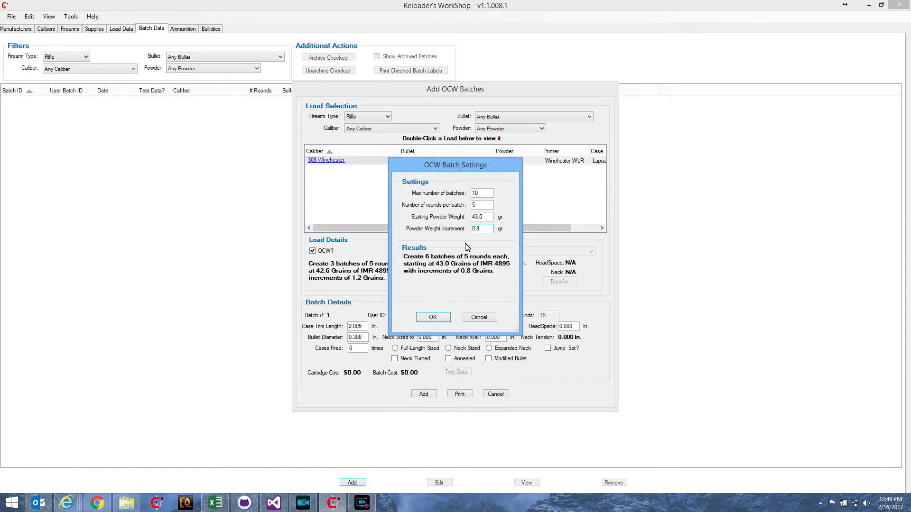
{"action": "double_click", "coordinate": [485, 230]}
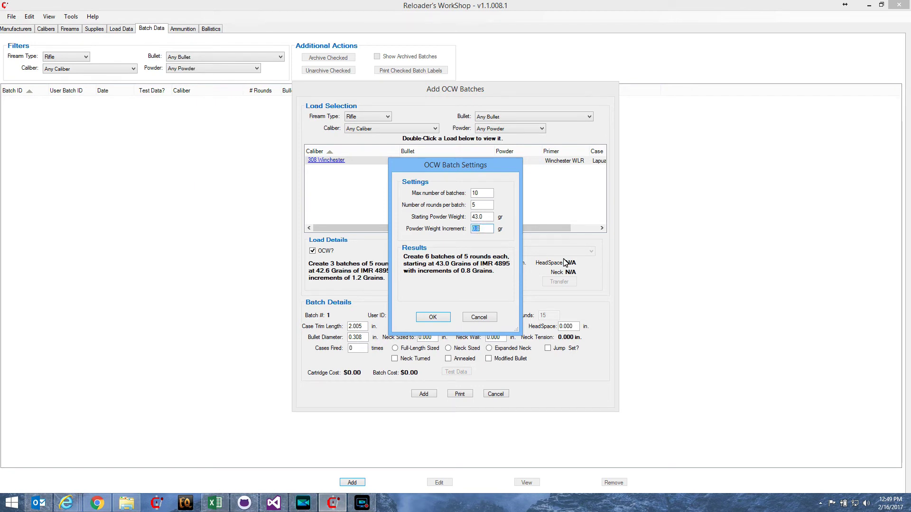
{"action": "type", "text": "0.4"}
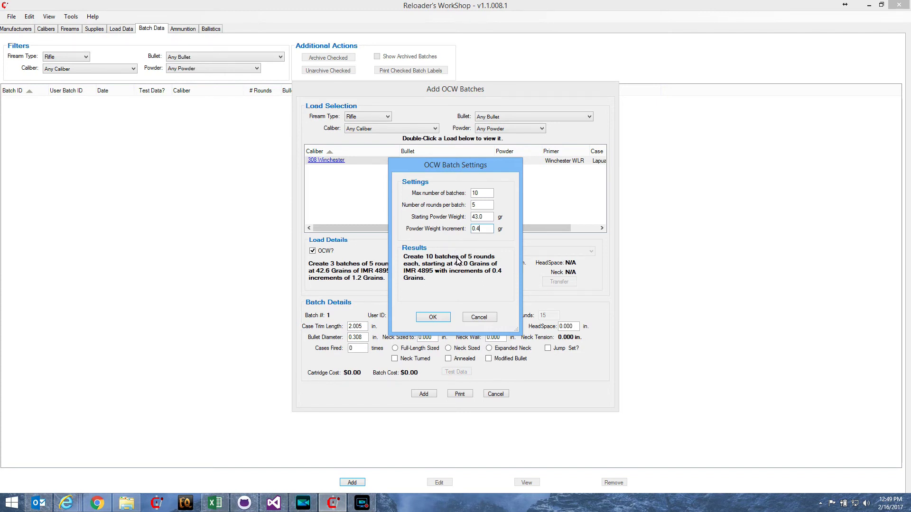
{"action": "type", "text": "5"}
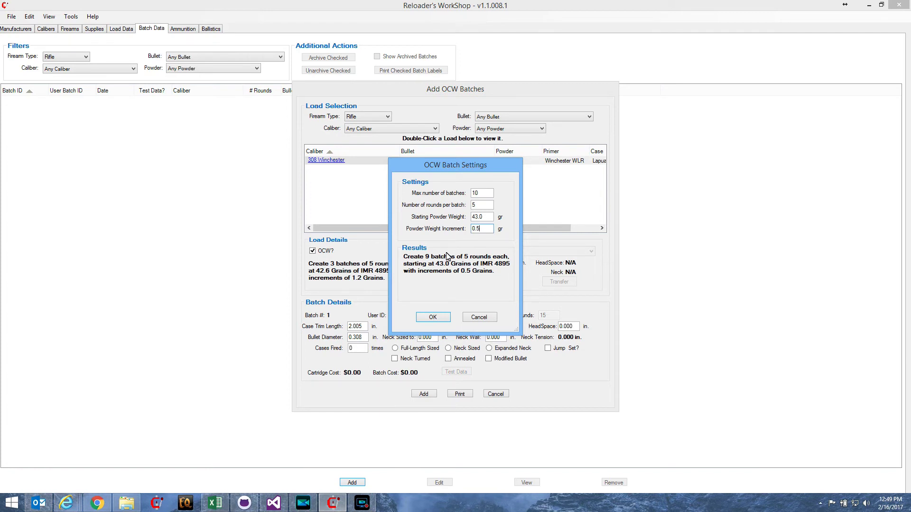
{"action": "key", "text": "BackSpace"}
{"action": "type", "text": "8"}
Step: Accept the OCW settings and mark cases full-length sized, neck turned, annealed, fired 2 times
{"action": "left_click", "coordinate": [433, 317]}
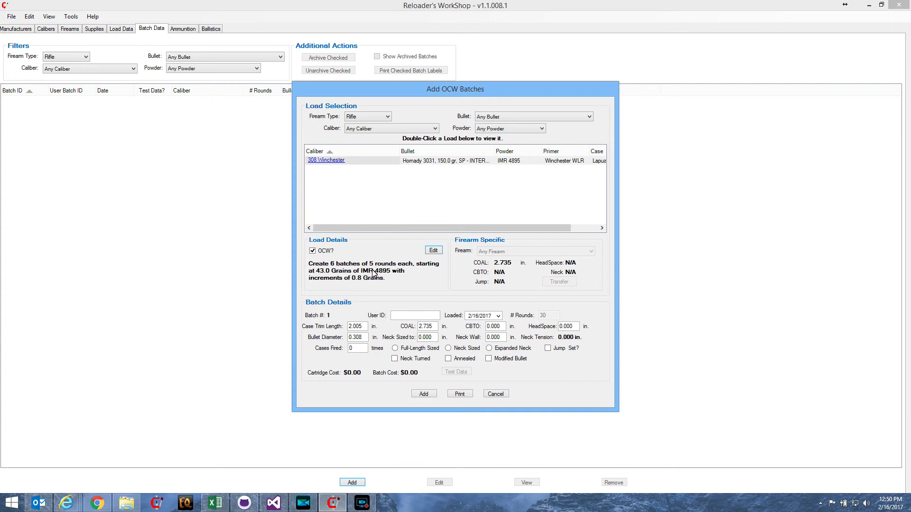
{"action": "left_click", "coordinate": [395, 349]}
{"action": "left_click", "coordinate": [394, 359]}
{"action": "left_click", "coordinate": [447, 358]}
{"action": "double_click", "coordinate": [355, 350]}
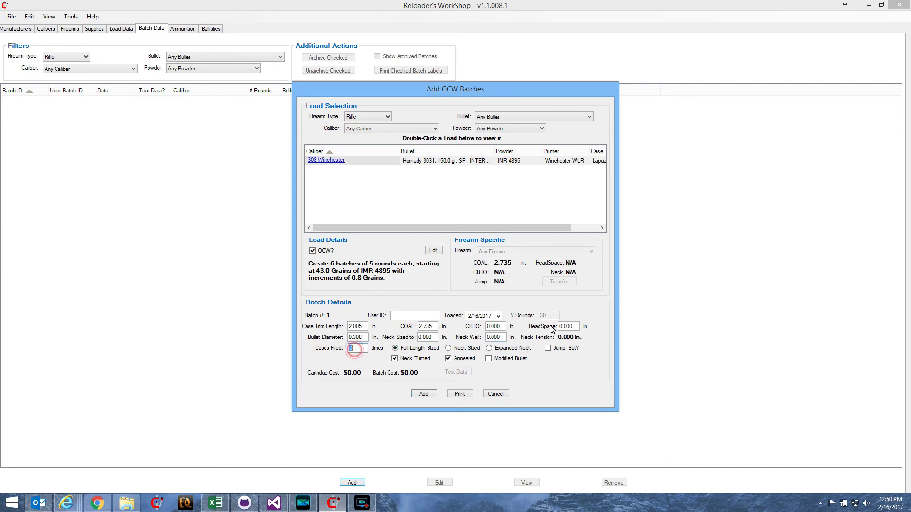
{"action": "type", "text": "2"}
Step: Create the six OCW batches and open batch 4 (45.4 gr) for editing
{"action": "left_click", "coordinate": [424, 394]}
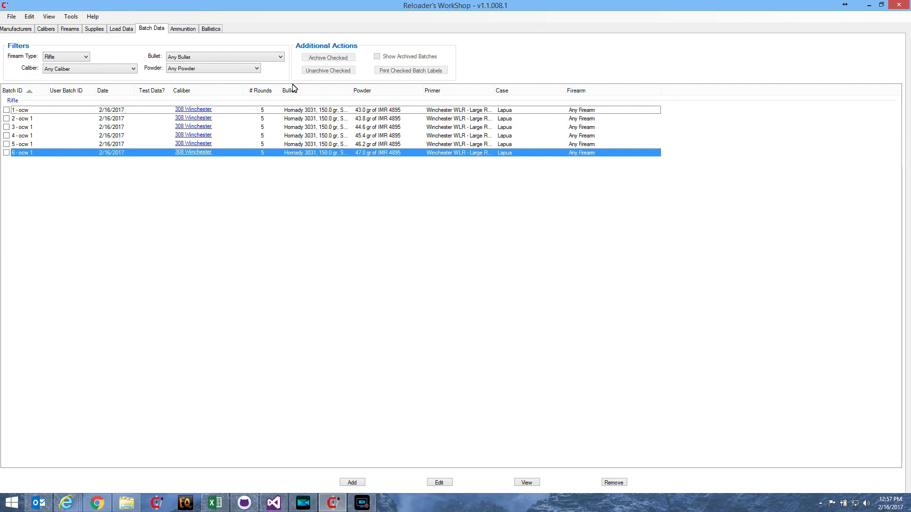
{"action": "double_click", "coordinate": [337, 137]}
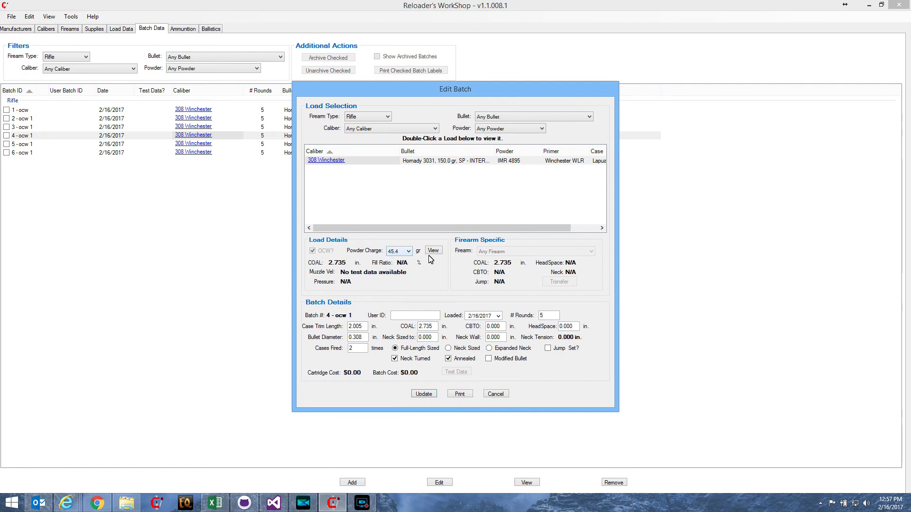
Step: Close batch 4's edit form without changes and select batch 6 in the list
{"action": "left_click", "coordinate": [496, 394]}
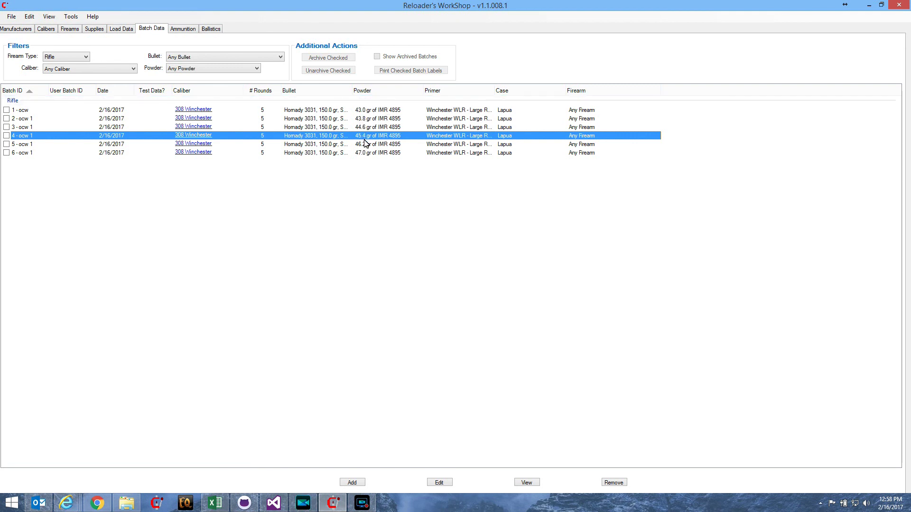
{"action": "left_click", "coordinate": [341, 154]}
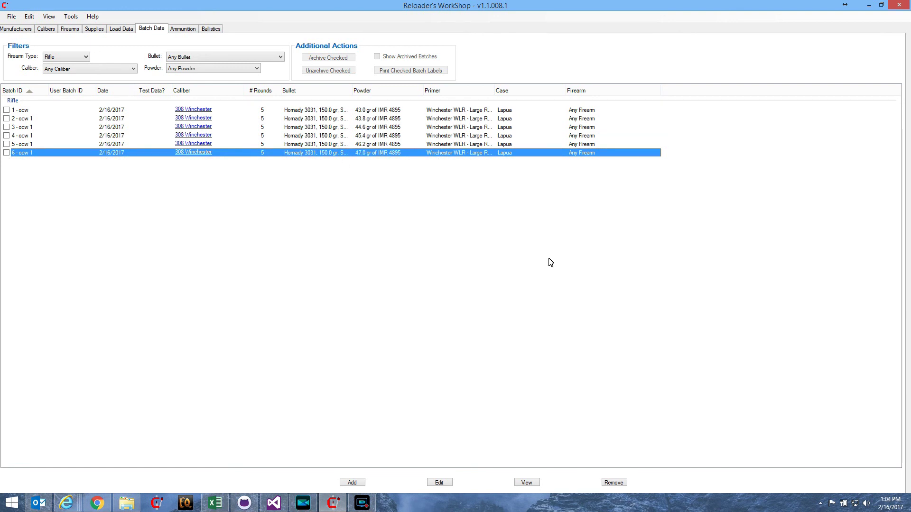
Step: Switch to Load Data to confirm the 308 Winchester charges 43.0–47.0 gr show in bold as batched
{"action": "left_click", "coordinate": [122, 30]}
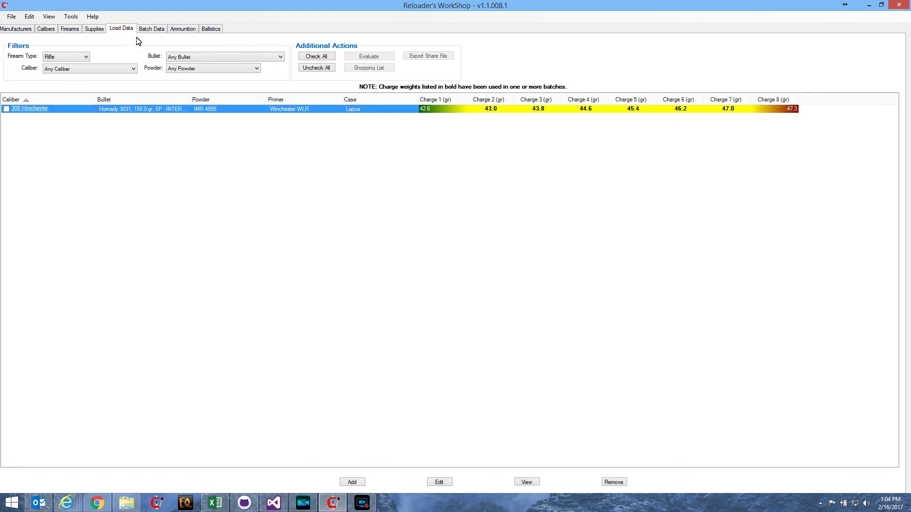